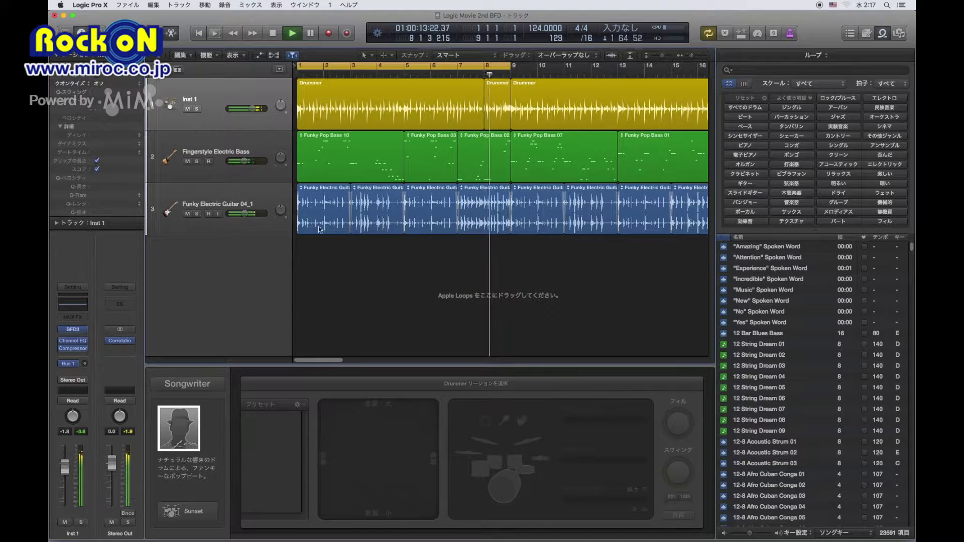
Select the first Drummer region, listen to it briefly and stop playback
key(space)
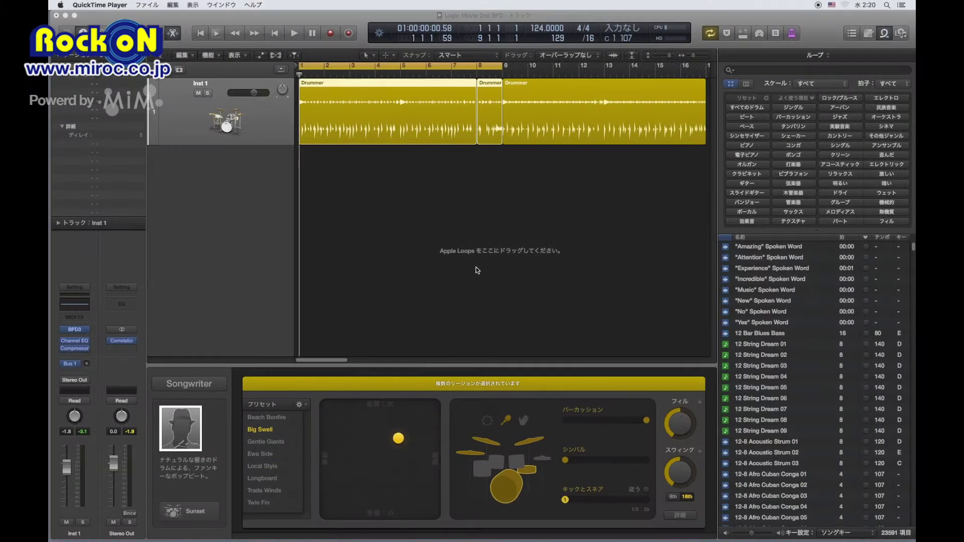
click(464, 221)
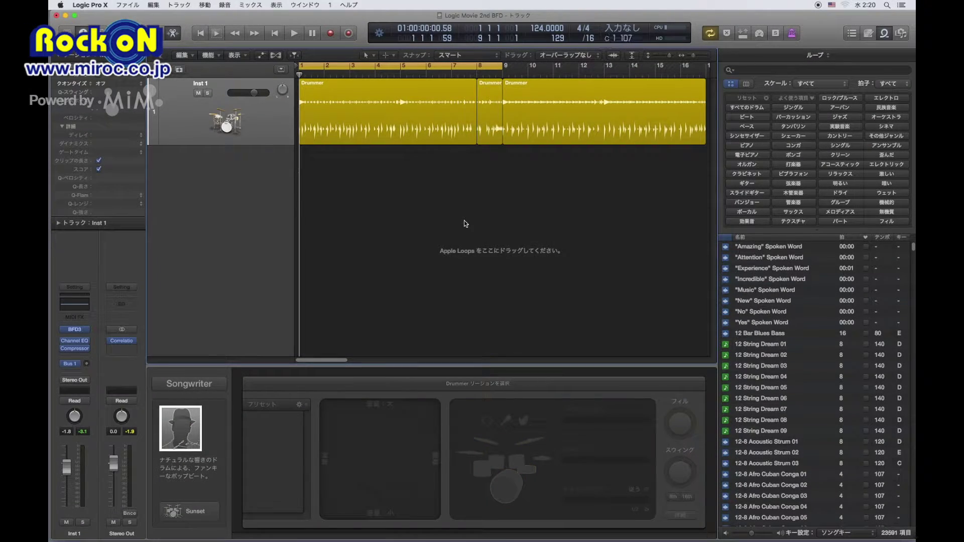
click(418, 128)
key(space)
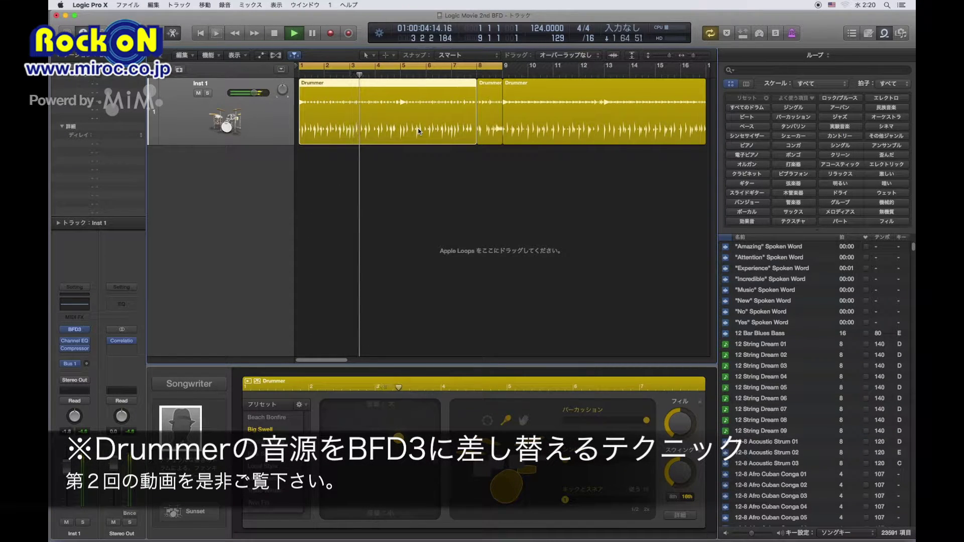
key(space)
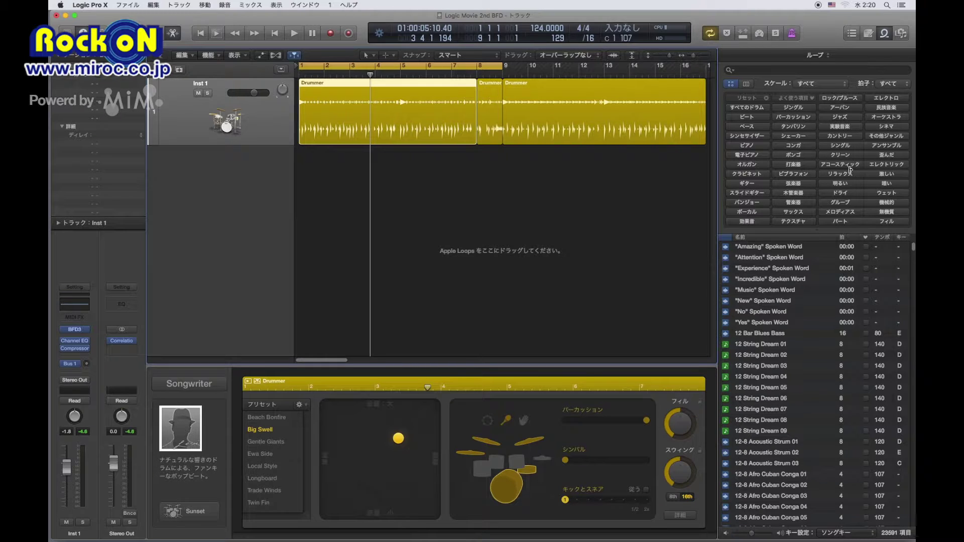
Filter the Apple Loops by the bass (ベース) and rock/blues (ロック/ブルース) categories and find the Funky Pop Bass loops
click(748, 127)
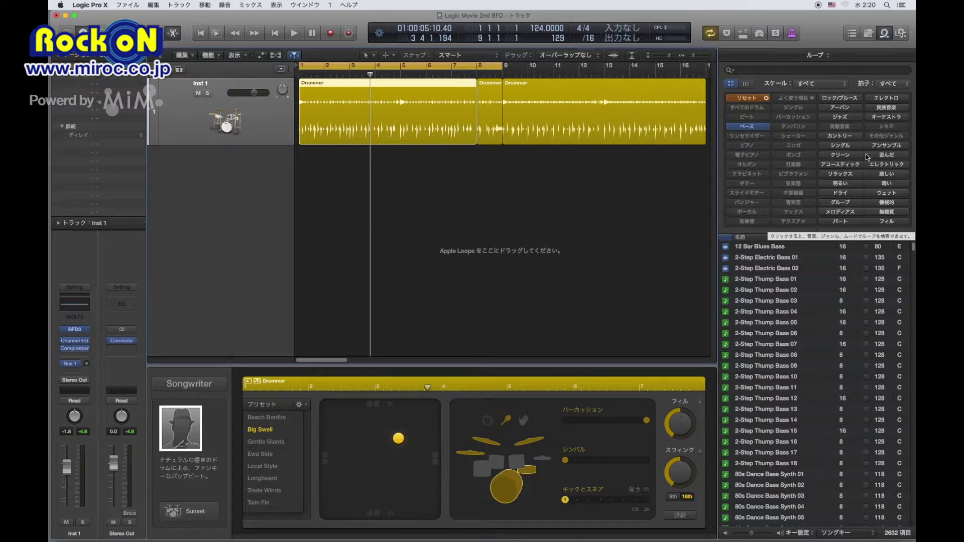
click(836, 99)
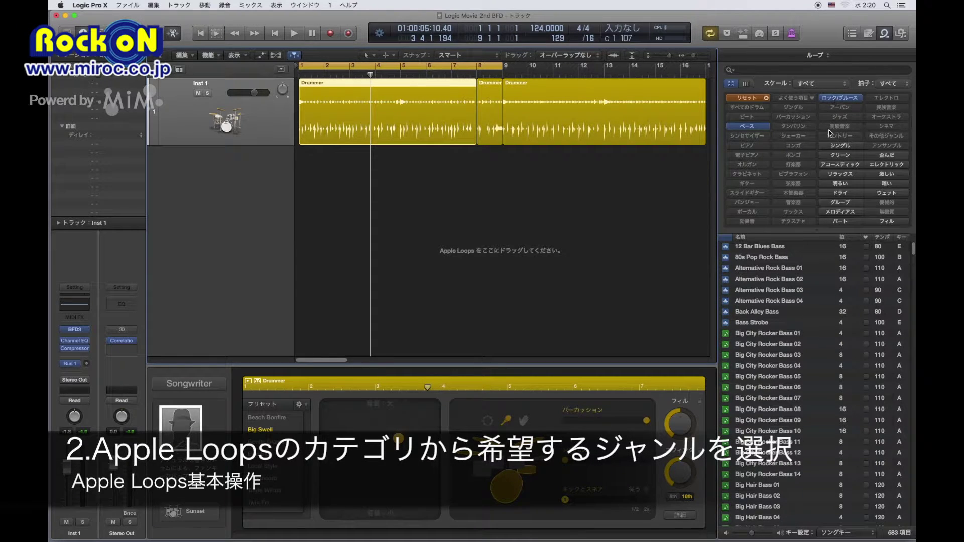
scroll(806, 323, down, 5)
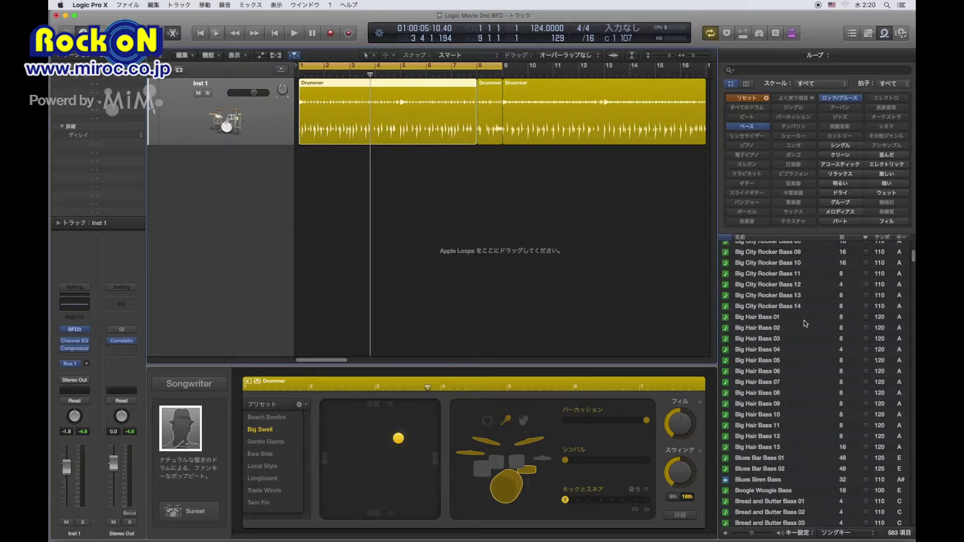
scroll(800, 307, down, 5)
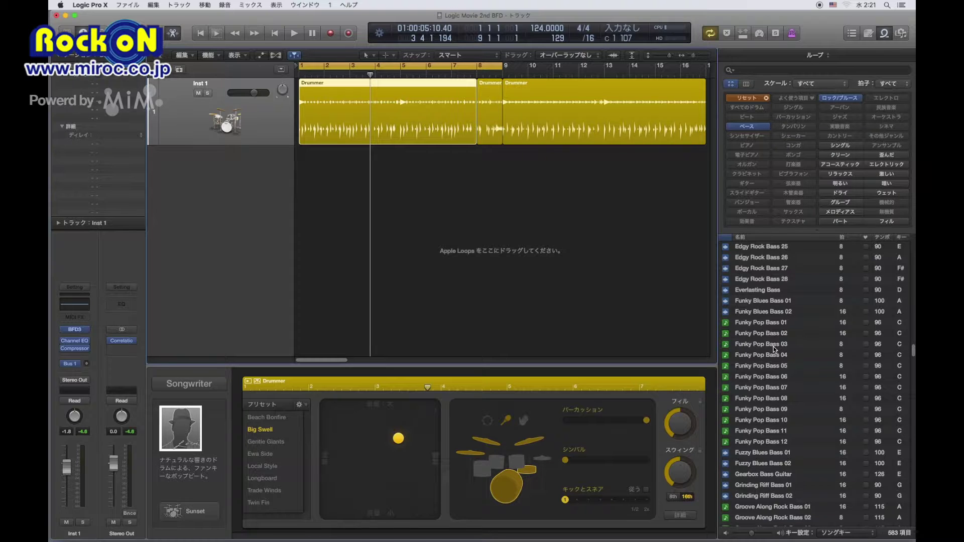
Audition the loops Funky Pop Bass 01, 02 and 05, and briefly play the drum track for comparison
click(764, 324)
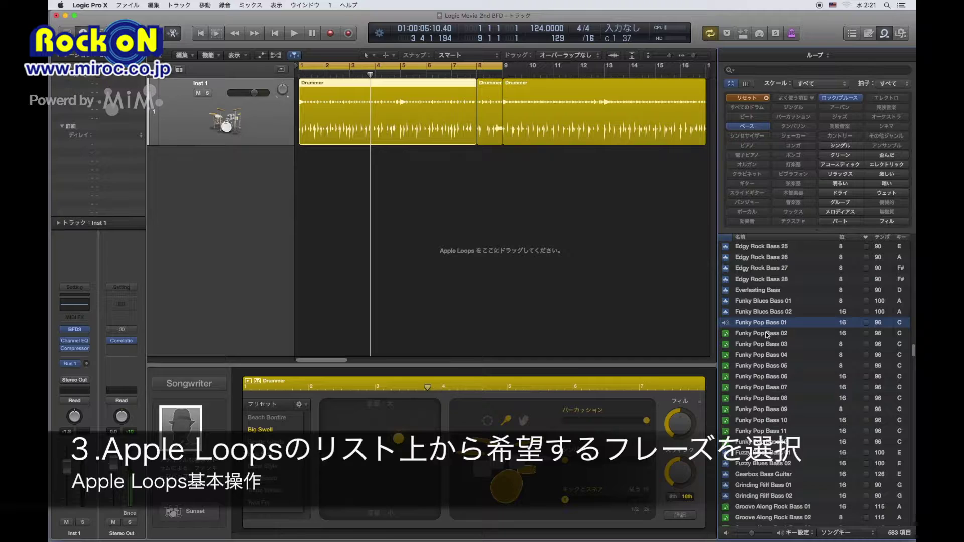
click(767, 334)
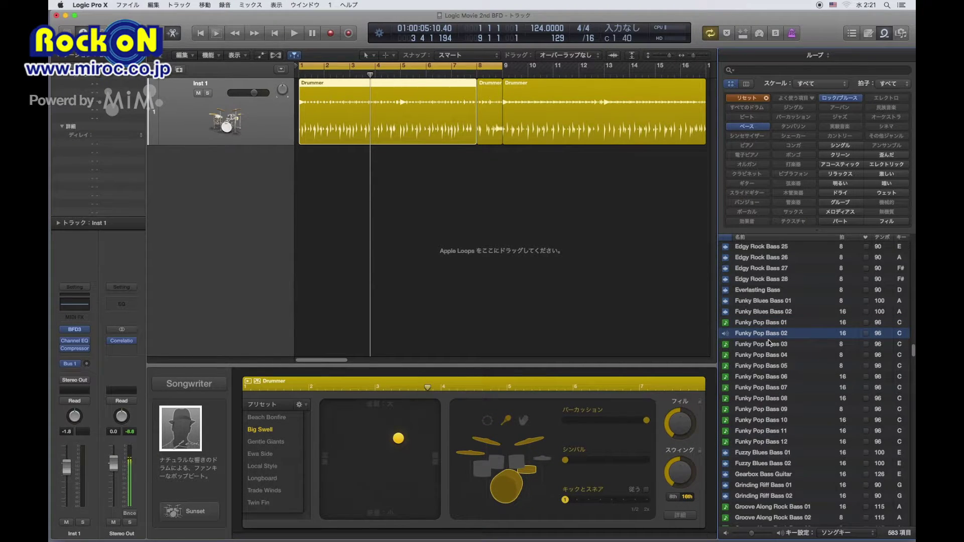
key(space)
key(space)
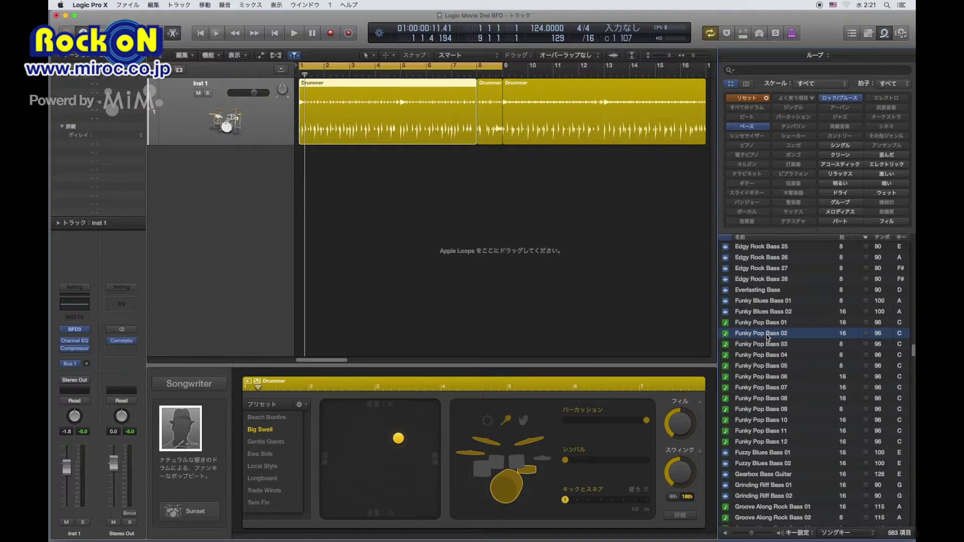
click(767, 368)
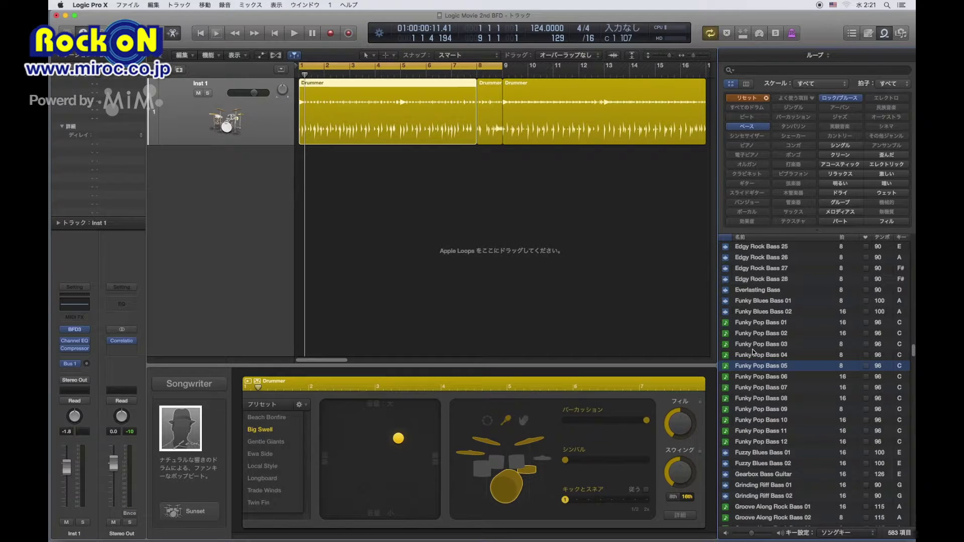
Add the Funky Pop Bass 01 loop at bar 1 on a new track below the drums, and reduce that track's height
click(752, 324)
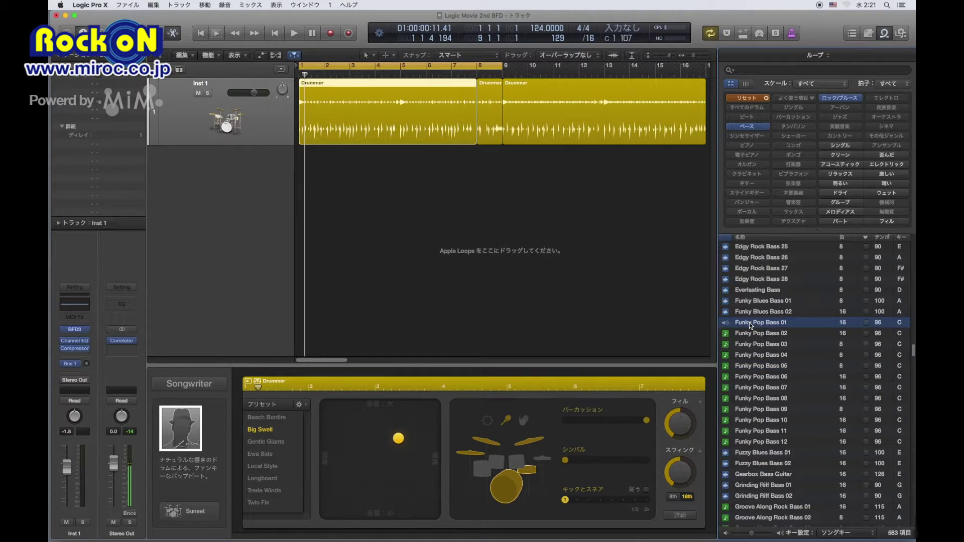
drag(751, 326, 303, 211)
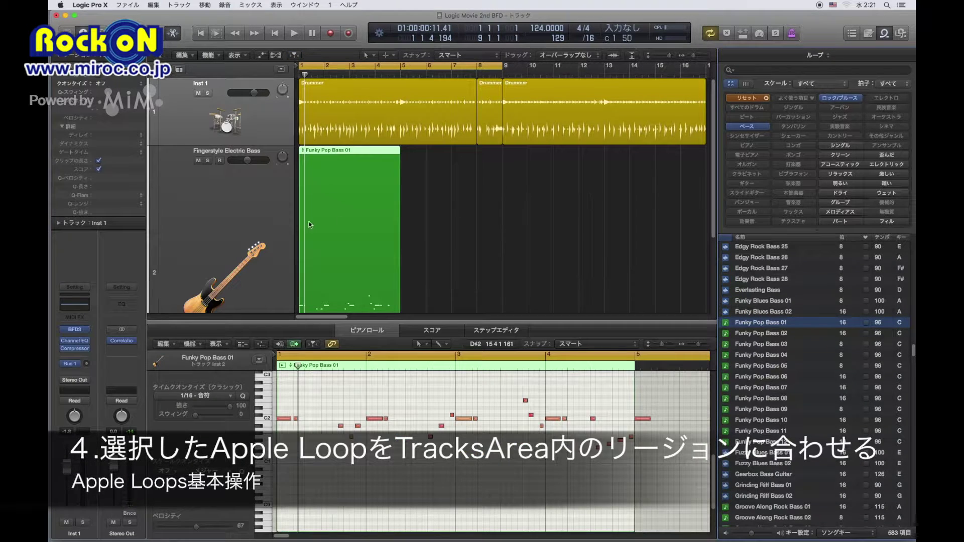
scroll(283, 259, down, 3)
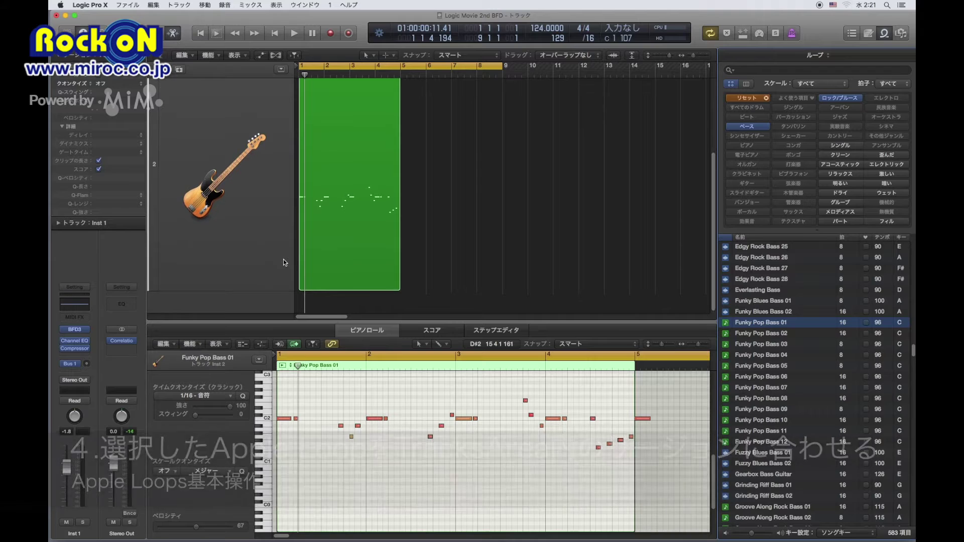
drag(272, 291, 257, 199)
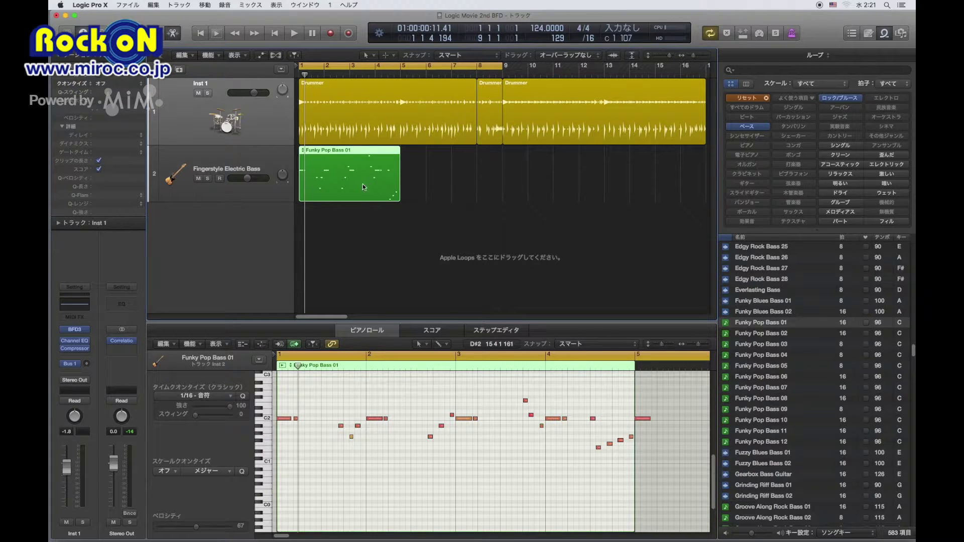
Select the Fingerstyle Electric Bass track, view the settings of its Bass instrument and close them
click(216, 168)
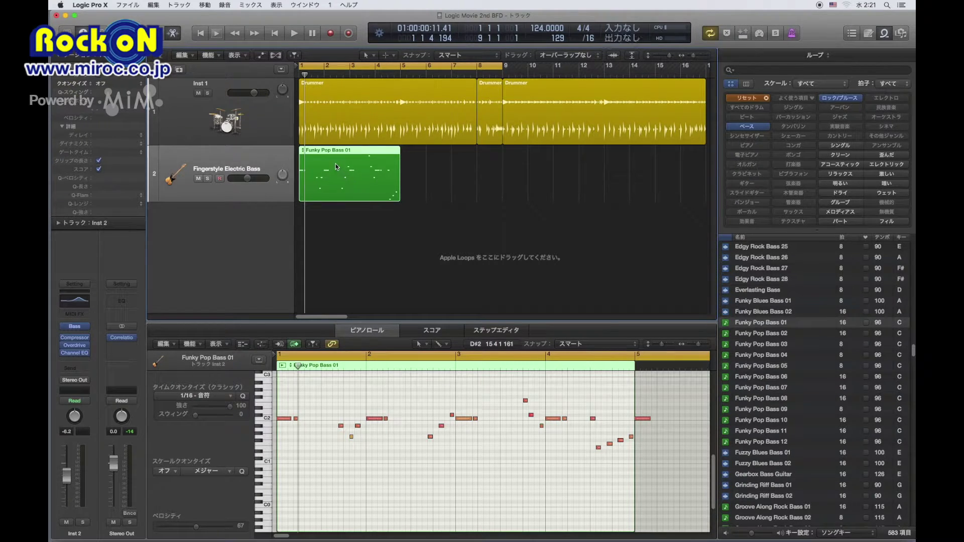
click(78, 326)
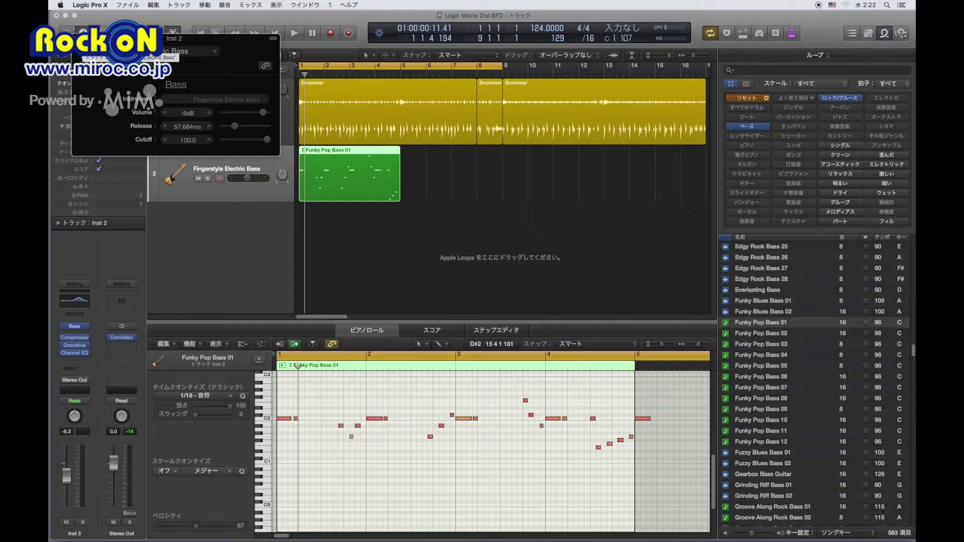
click(79, 38)
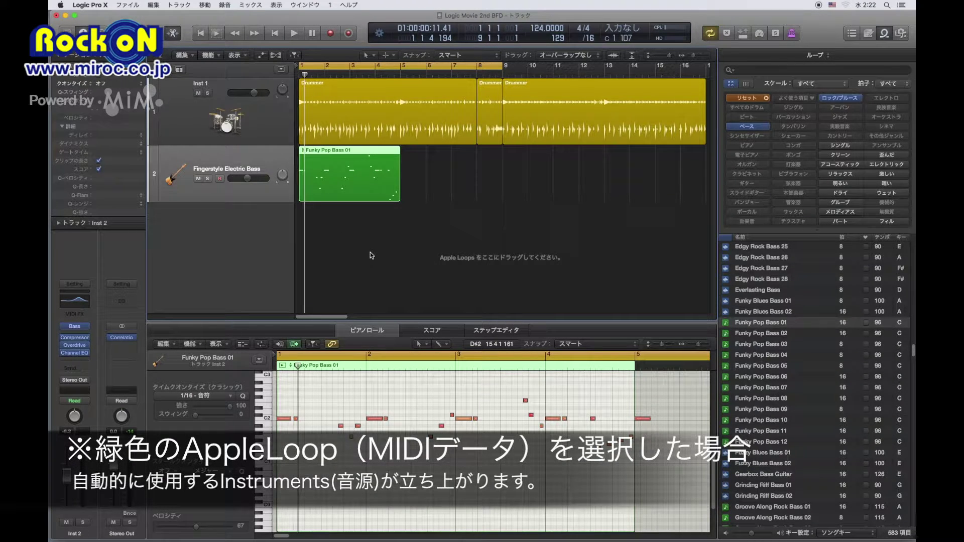
Start playback and shorten the cycle range to the four bars of the bass region
key(space)
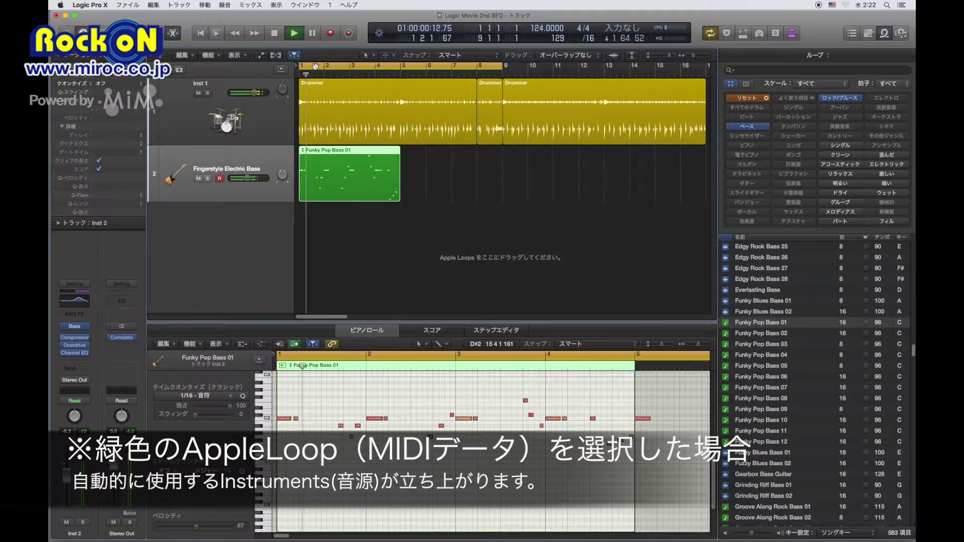
drag(306, 66, 400, 67)
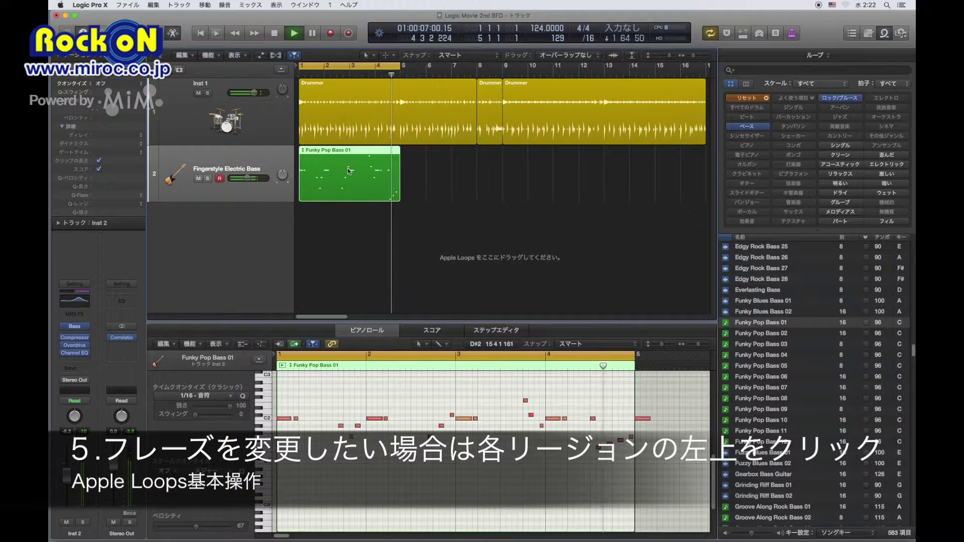
Try alternative phrases in the bass region during playback by switching it in turn to Funky Pop Bass 02, 03, 04 and 05
click(303, 151)
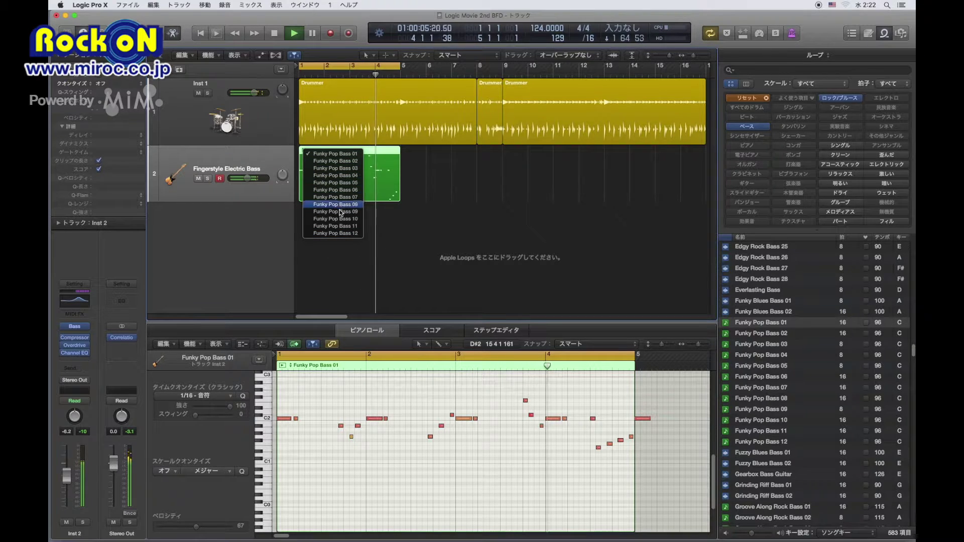
click(329, 161)
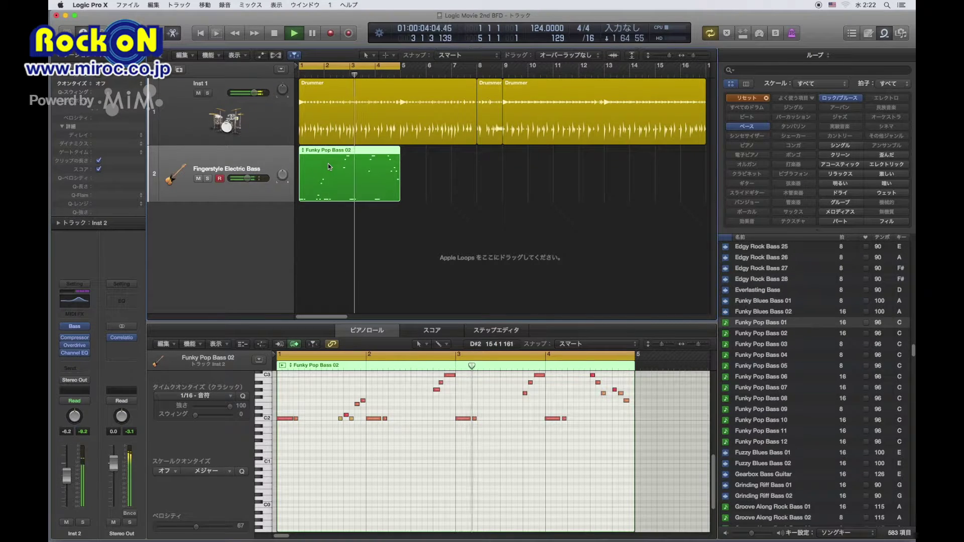
click(303, 150)
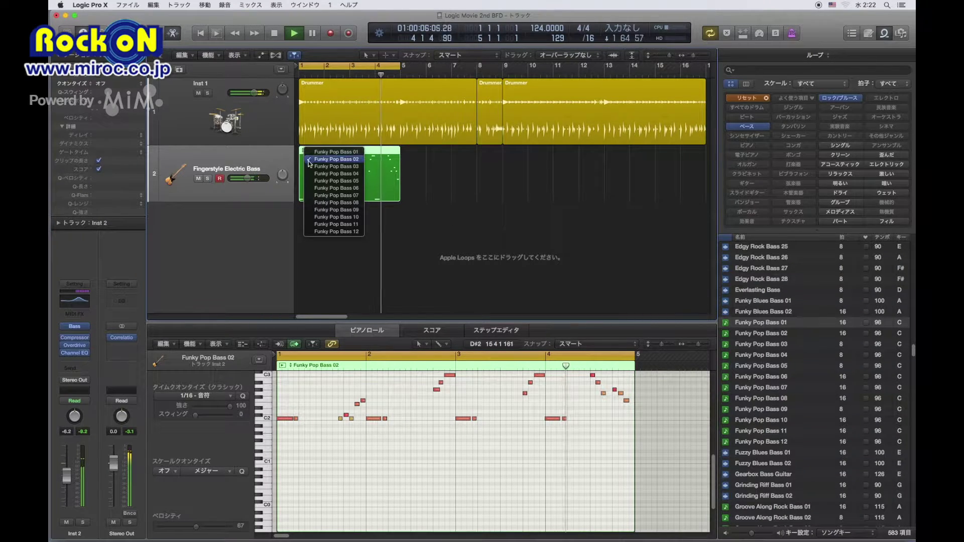
click(312, 169)
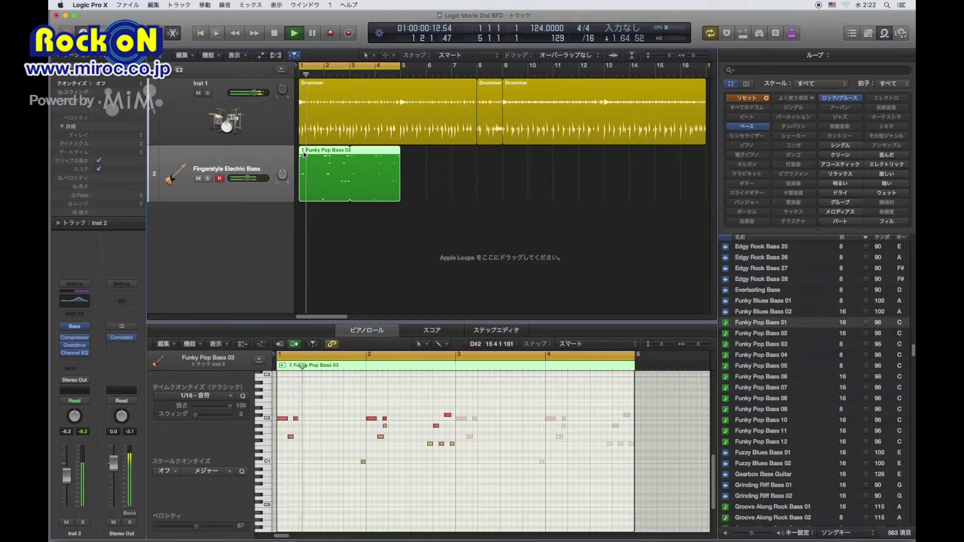
click(302, 150)
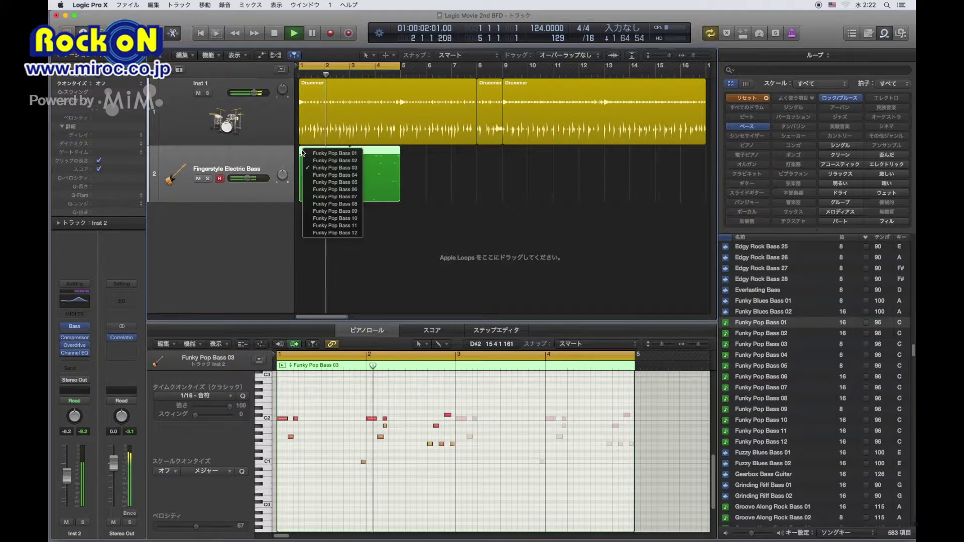
click(315, 176)
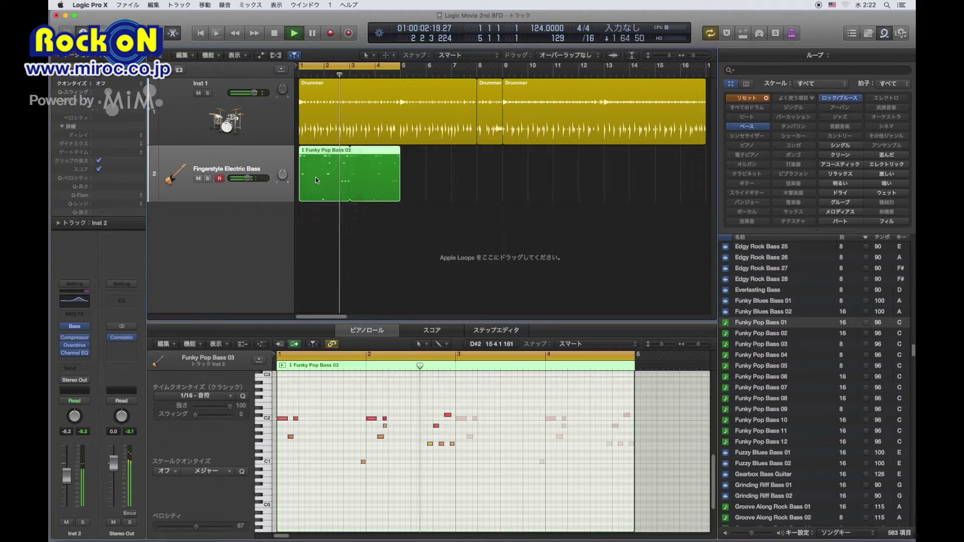
click(303, 150)
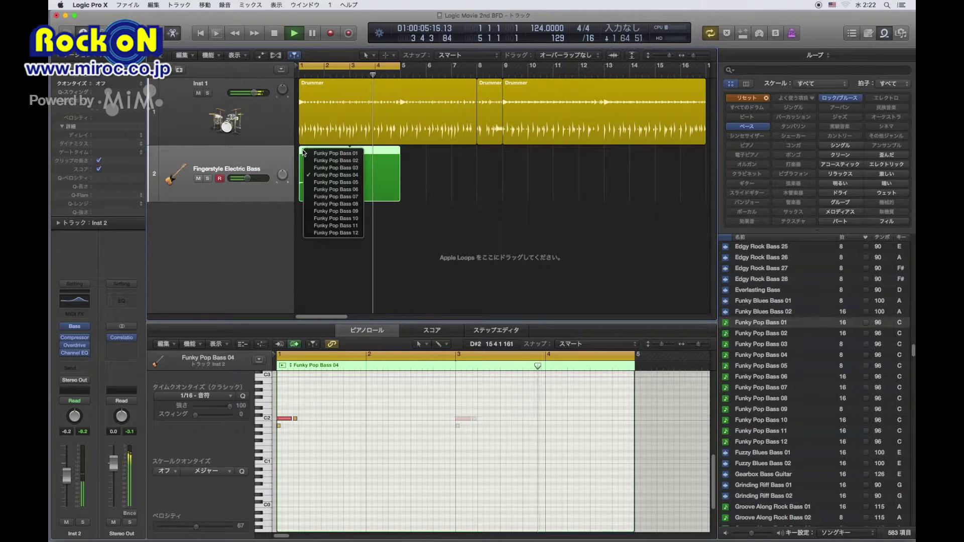
click(318, 183)
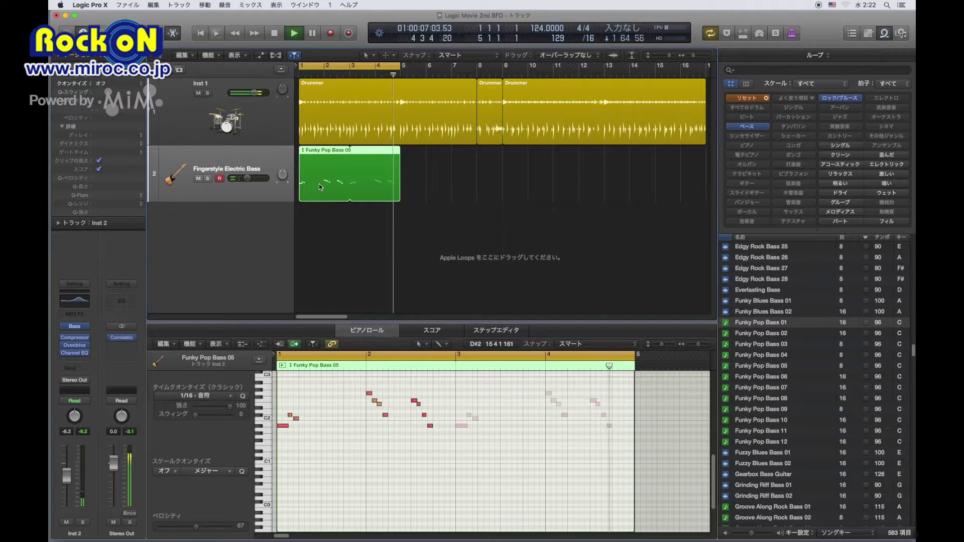
click(301, 150)
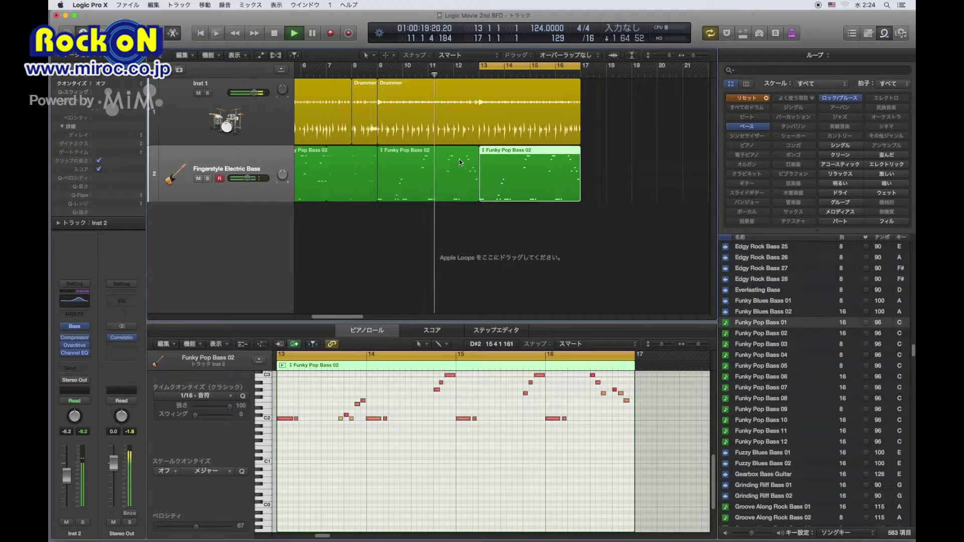
Change the phrase of the bass region at bar 13 to Funky Pop Bass 07 and stop playback
click(484, 150)
click(523, 197)
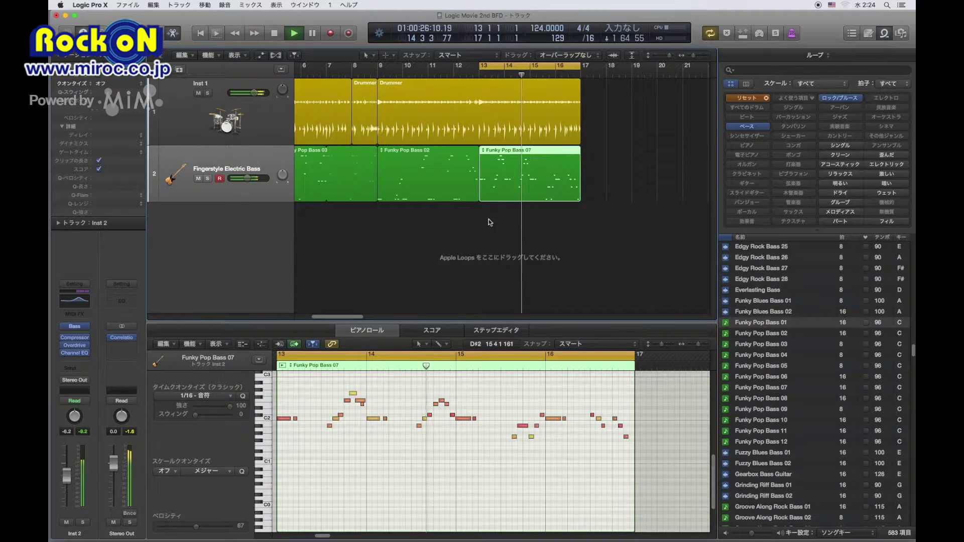
key(space)
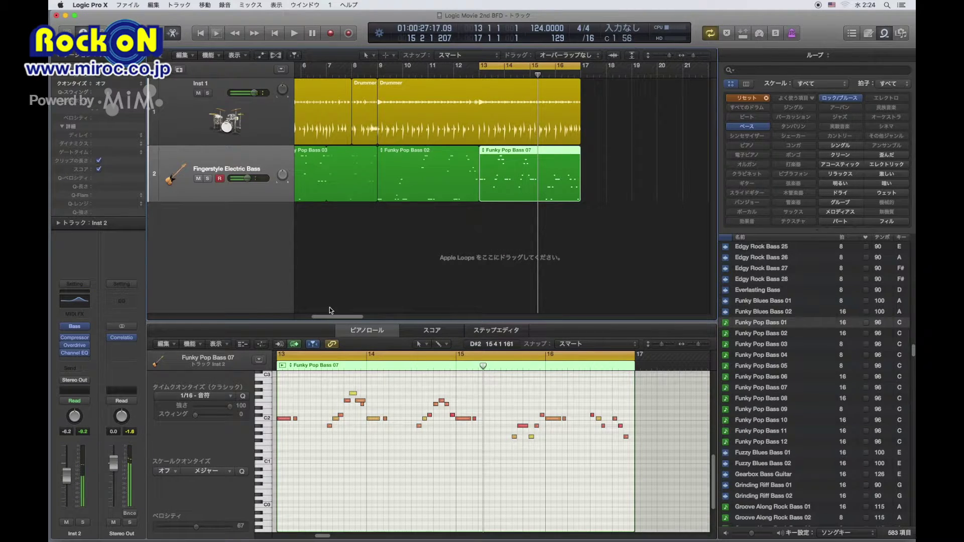
Move the four-bar cycle range back to bar 1 and select the first bass region
drag(335, 317, 309, 317)
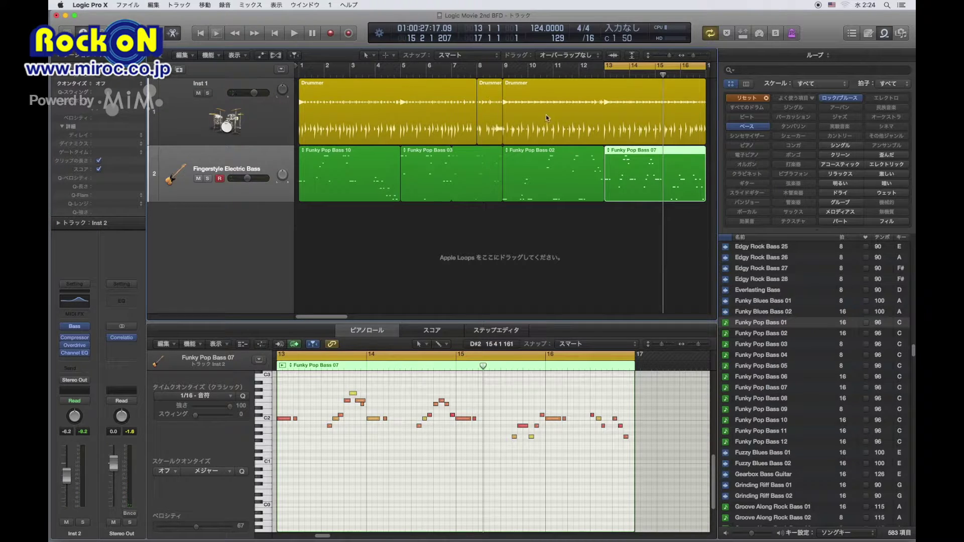
drag(645, 68, 339, 84)
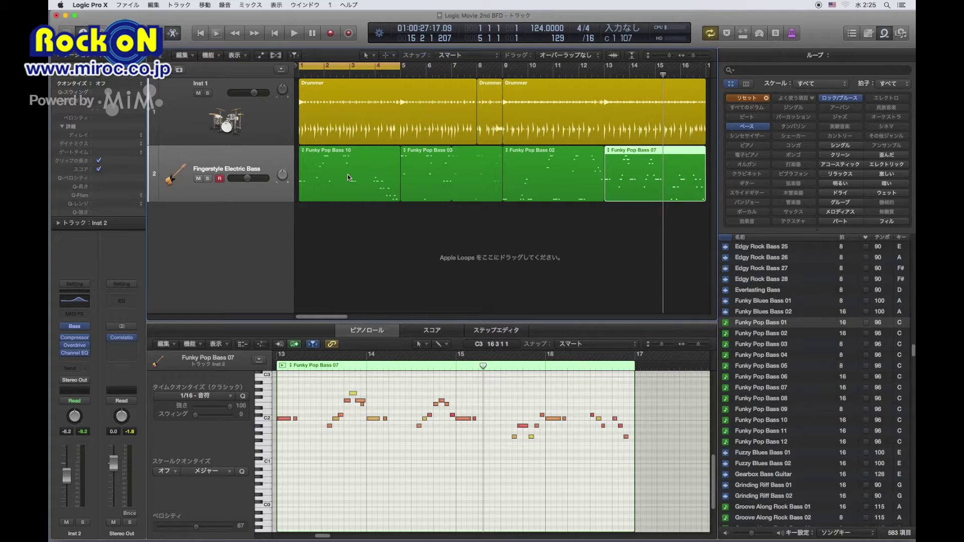
click(328, 152)
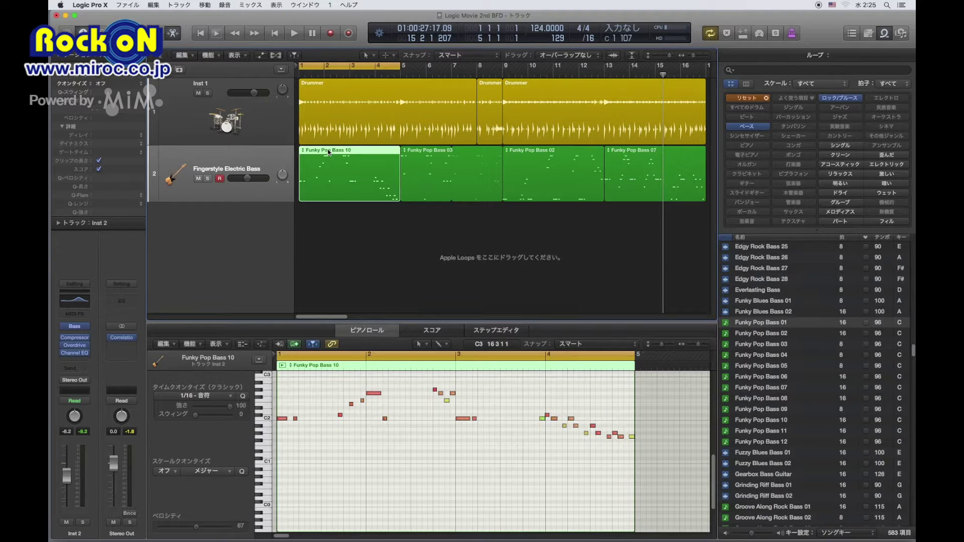
click(303, 152)
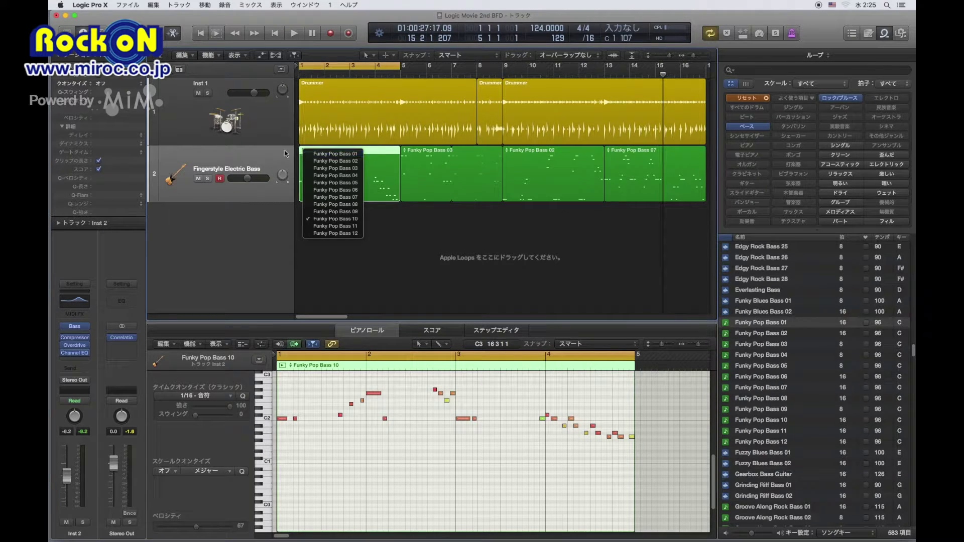
click(285, 153)
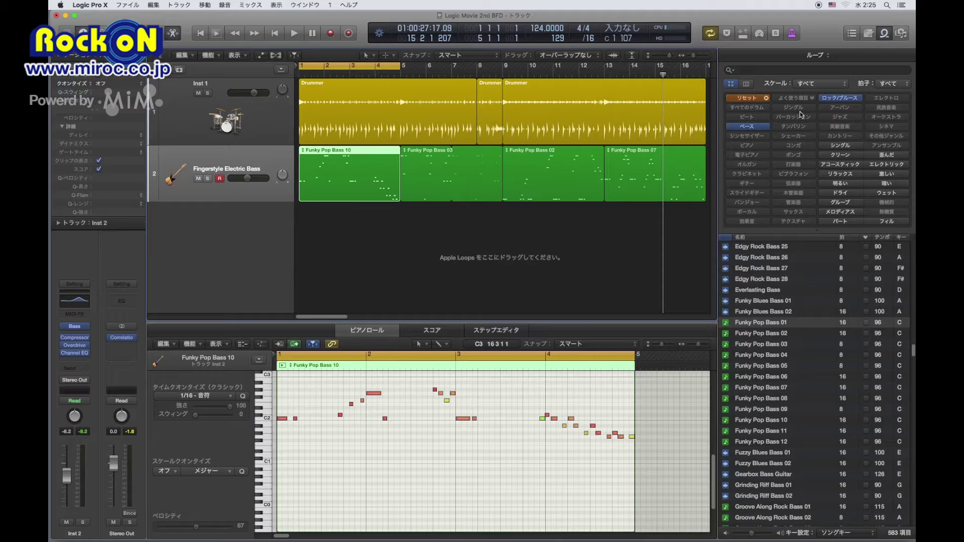
Reset the loop filters and narrow the Apple Loops to guitar (ギター) in the rock/blues genre (ロック/ブルース)
click(767, 97)
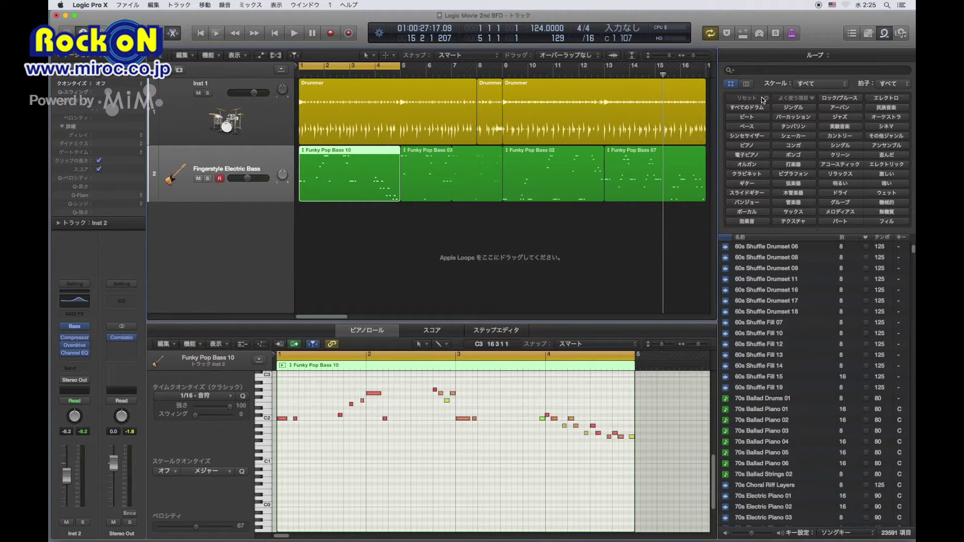
click(763, 185)
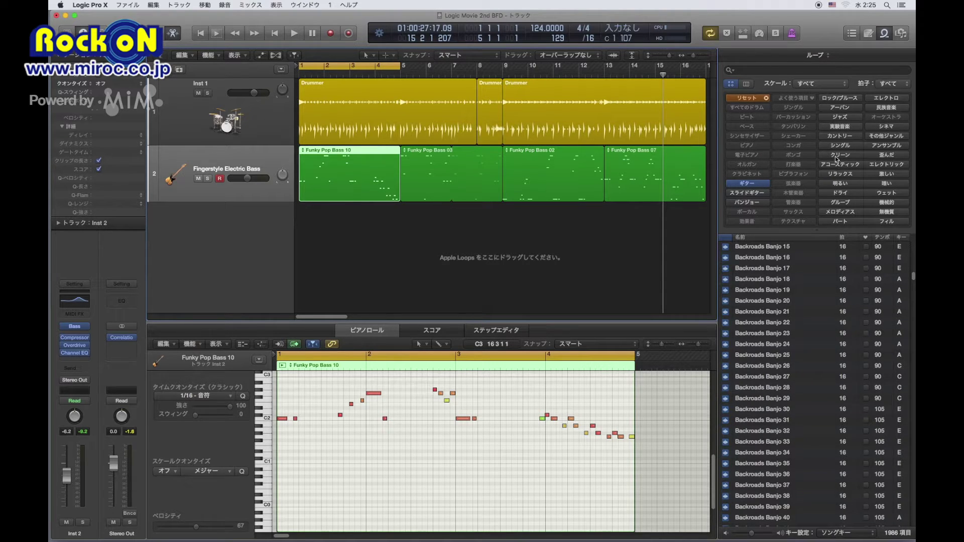
click(839, 98)
Find the Funky Electric Guitar loops and preview 01, 02 and 03 in turn
scroll(817, 322, down, 15)
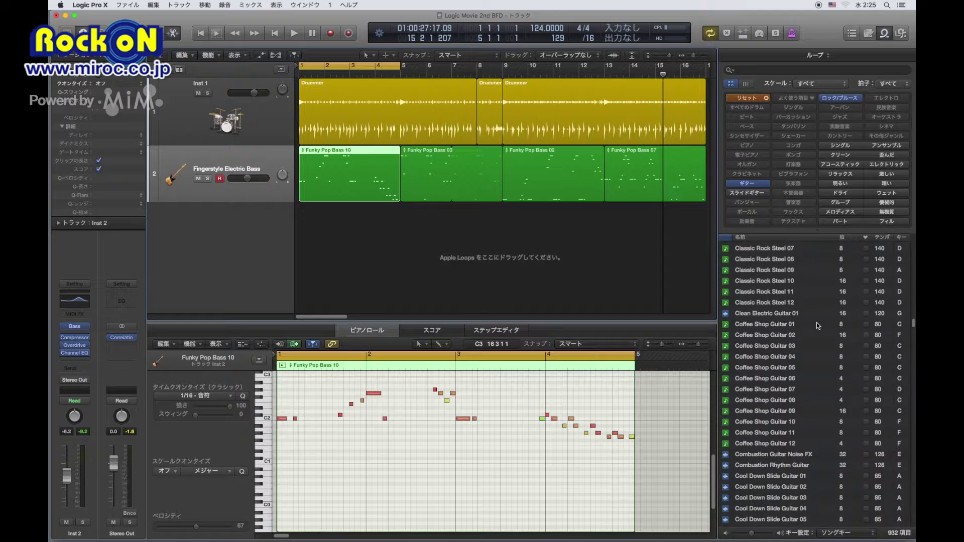
scroll(816, 322, down, 15)
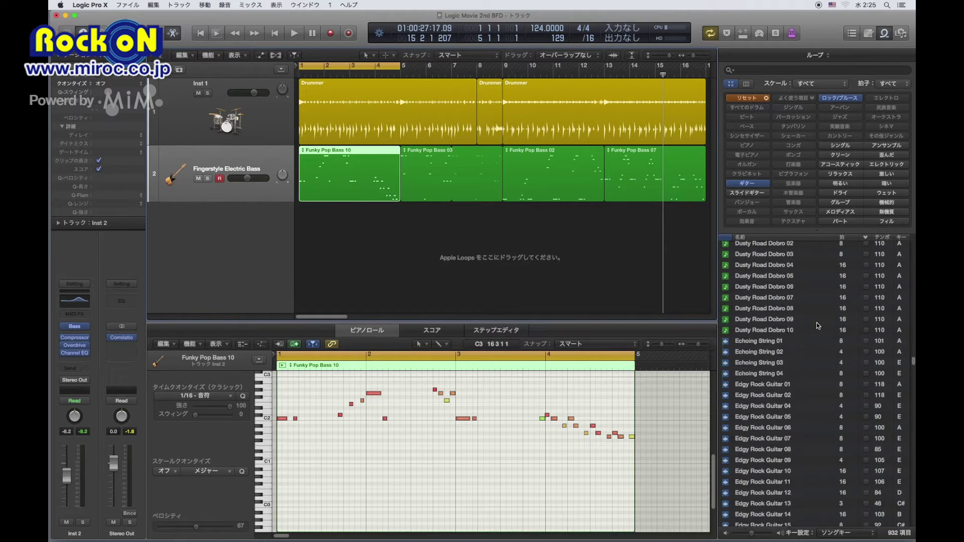
scroll(816, 325, down, 5)
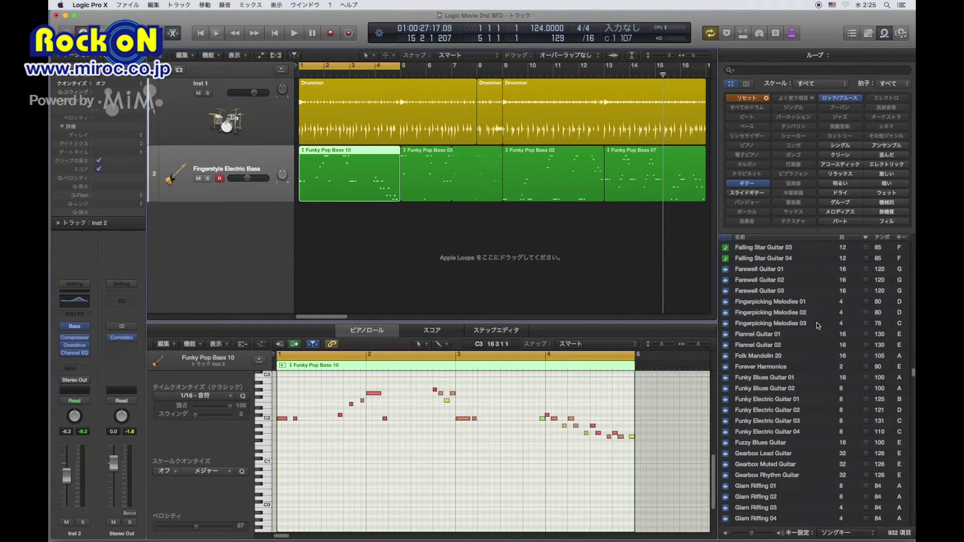
click(790, 402)
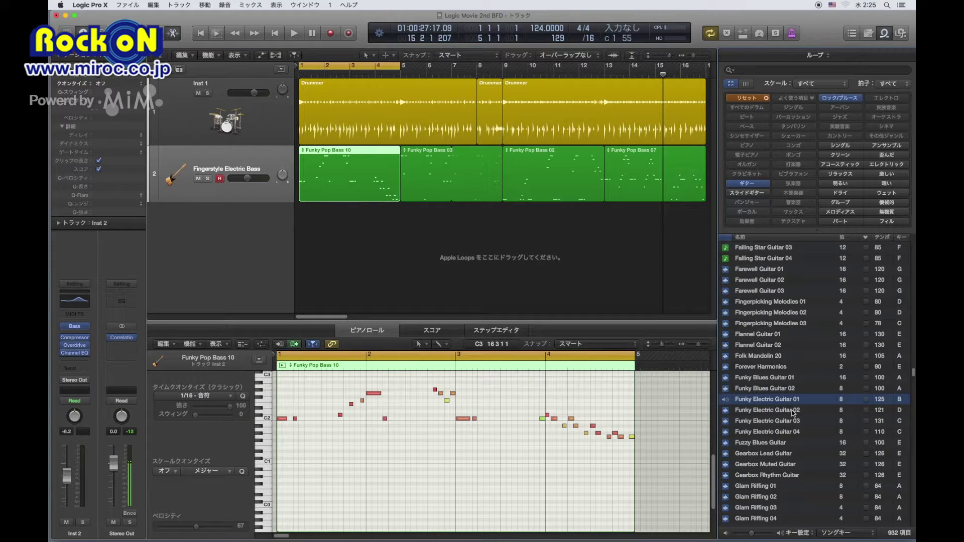
click(793, 412)
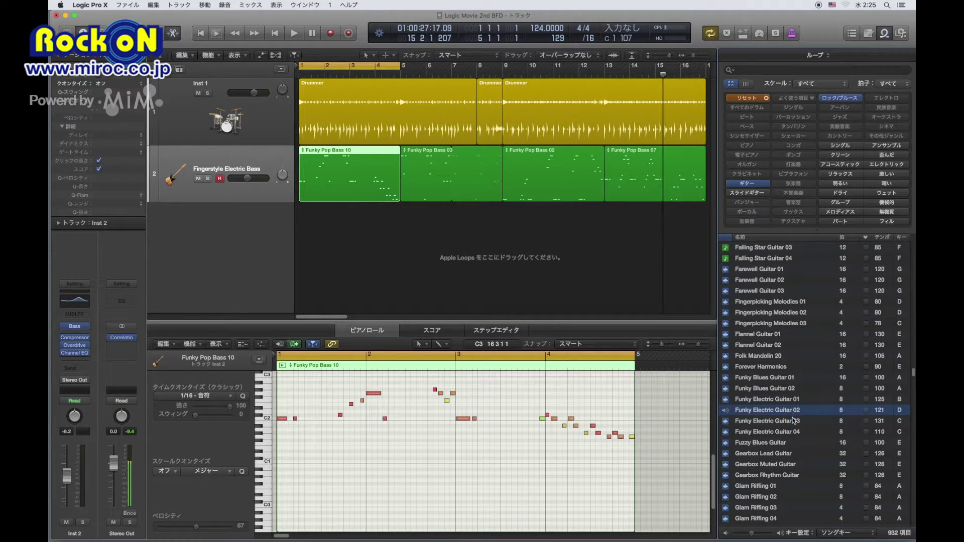
click(794, 421)
key(space)
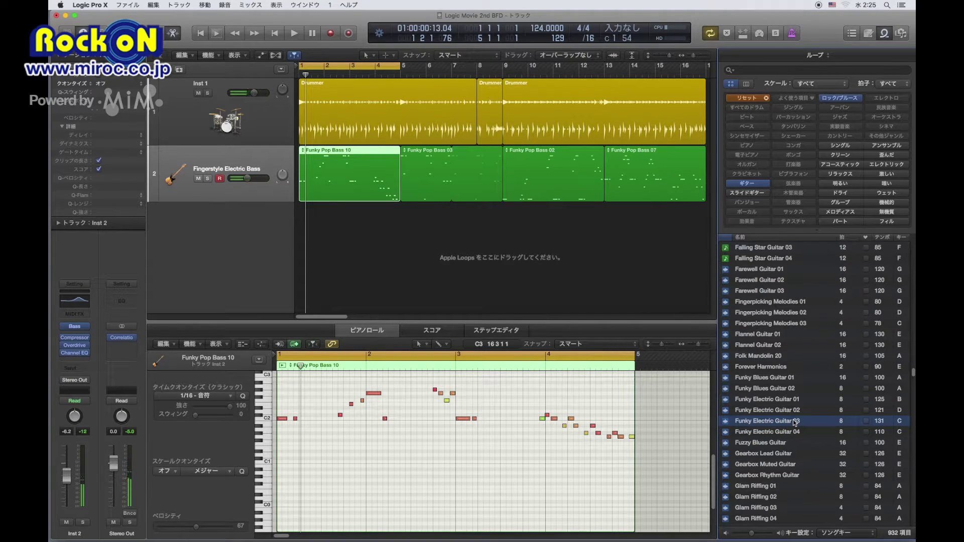
Add the Funky Electric Guitar 03 loop at bar 1 on a new track below the bass and reduce that track's height
drag(742, 383, 307, 259)
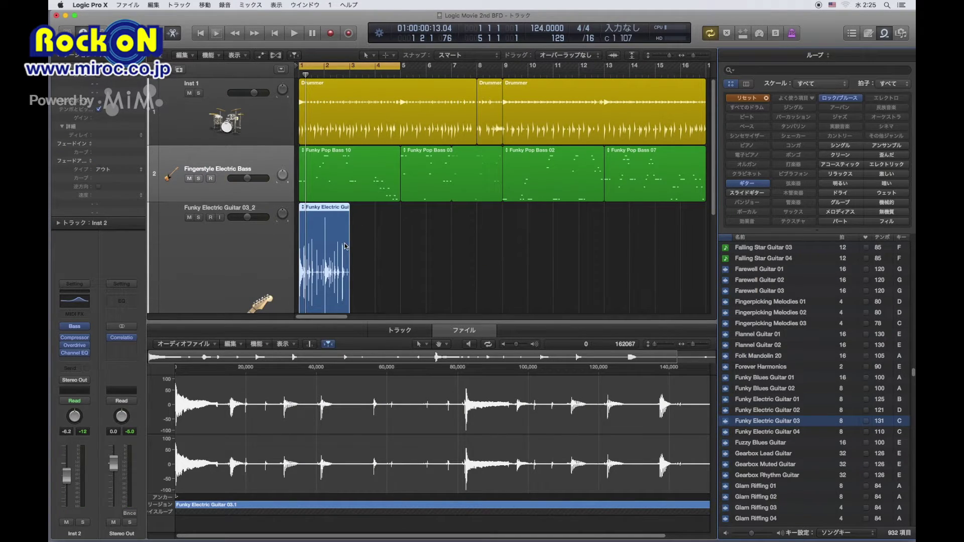
click(223, 259)
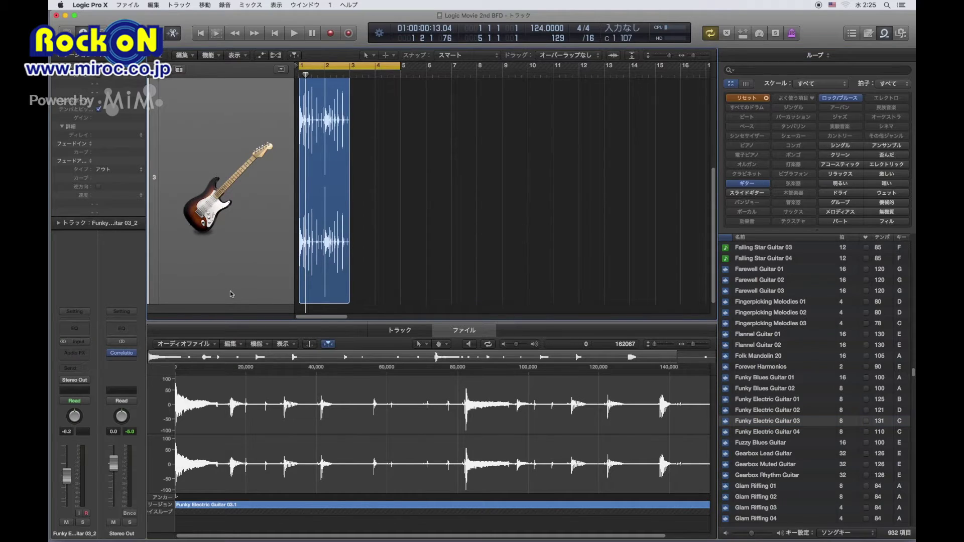
drag(230, 303, 222, 253)
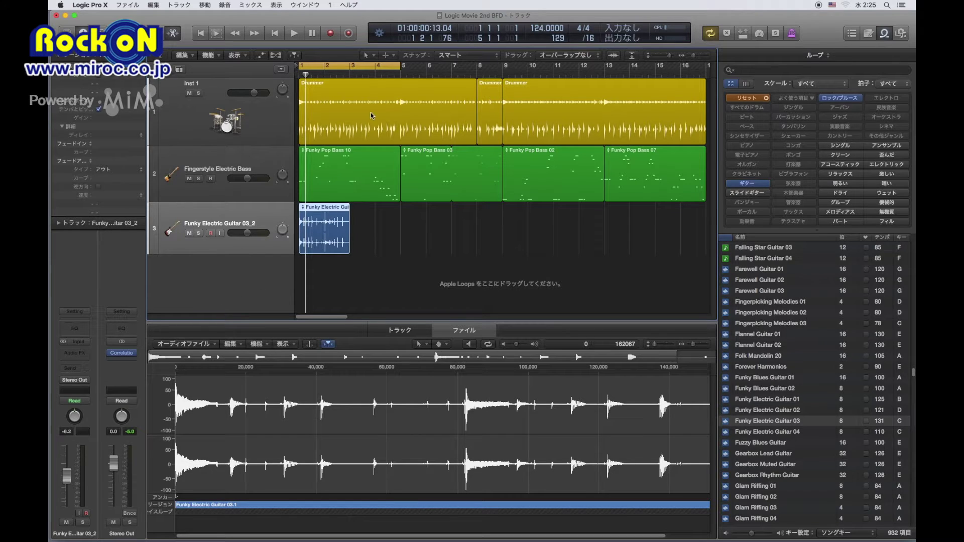
Start playback with the cycle range covering bars 1 to 4 and copy the guitar region from bar 1 to bar 3
key(space)
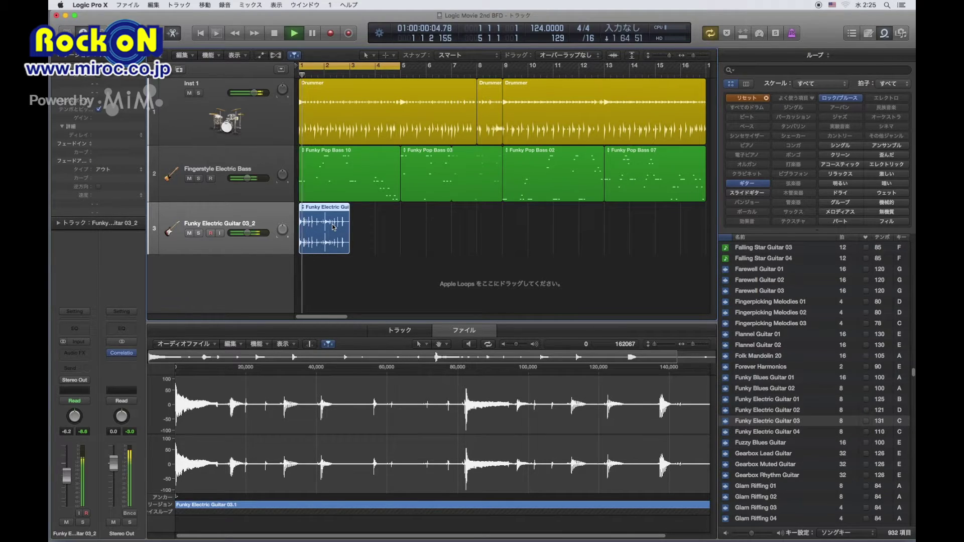
drag(399, 68, 350, 67)
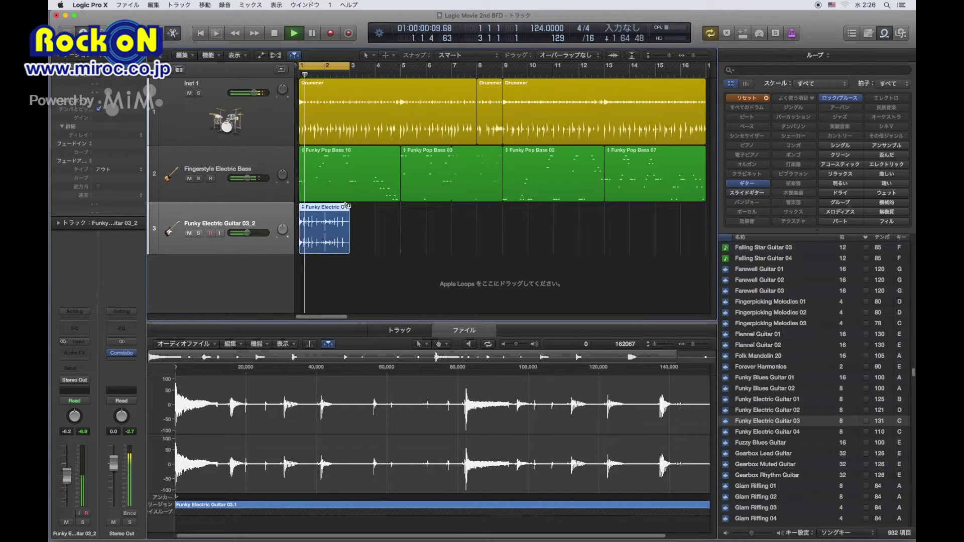
drag(350, 67, 401, 67)
drag(333, 227, 384, 227)
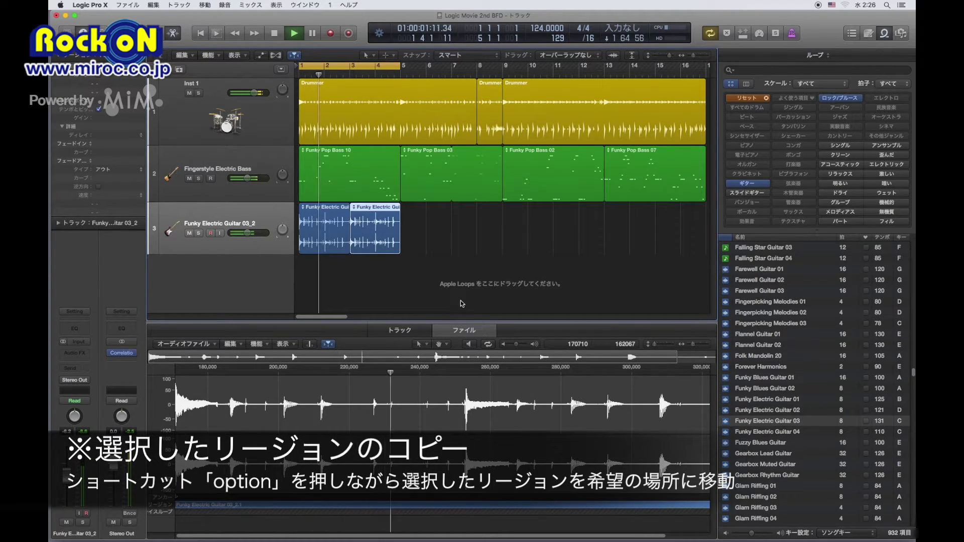
Change the phrase of the guitar region at bar 3 to Funky Electric Guitar 05 and play it back briefly
key(space)
click(355, 206)
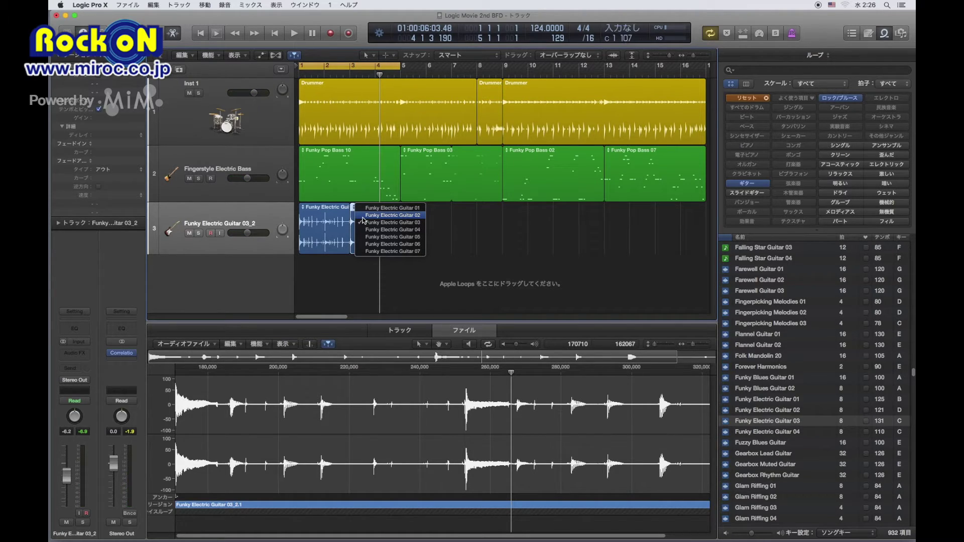
click(371, 236)
key(space)
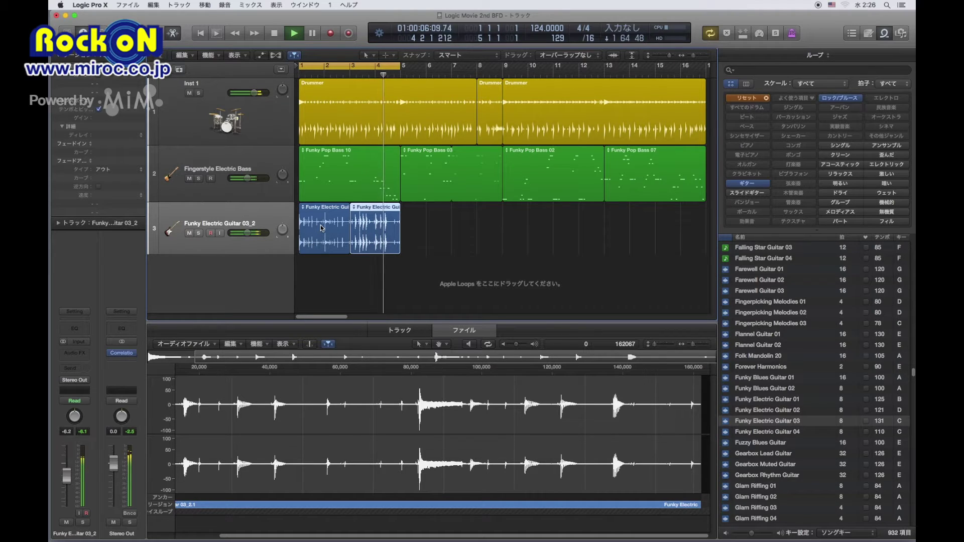
key(space)
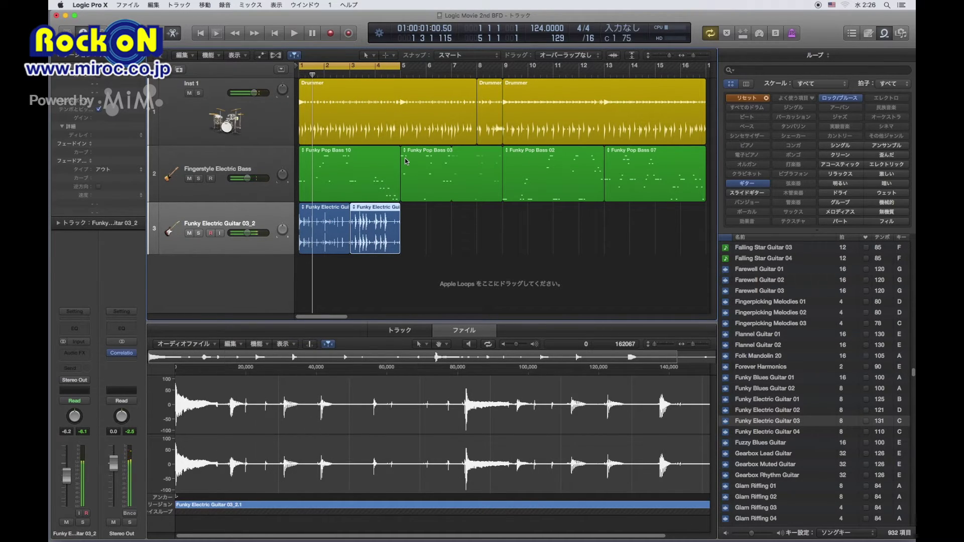
Copy the first guitar region from bar 1 to bar 5 and start playback
click(335, 232)
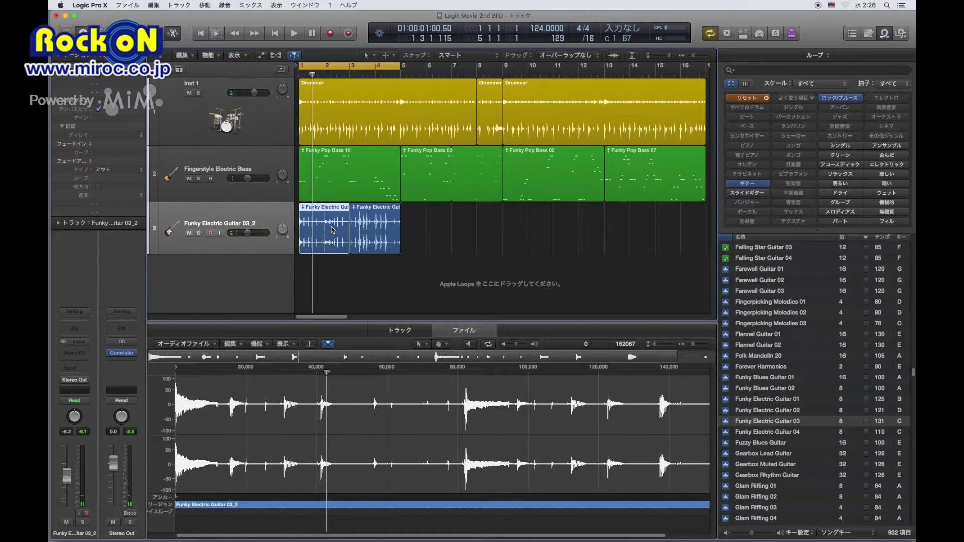
drag(332, 230, 331, 230)
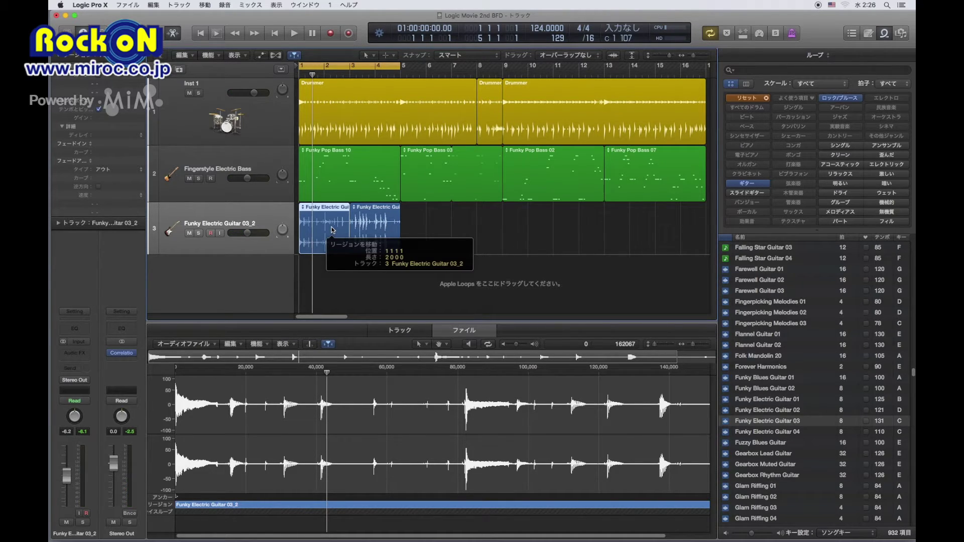
drag(331, 230, 435, 242)
key(space)
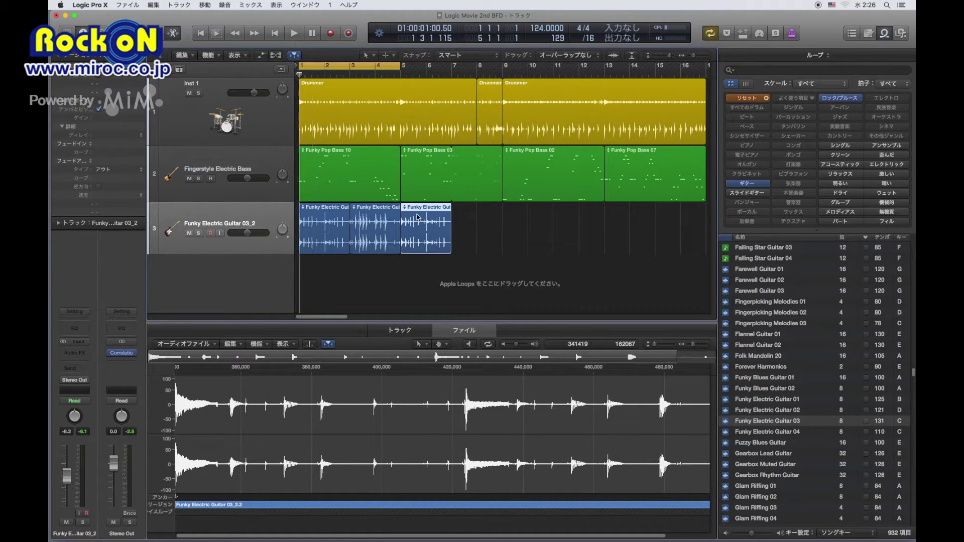
Copy the guitar region at bar 5 to bar 7 and extend the cycle range from bar 1 up to bar 9
drag(401, 71, 451, 72)
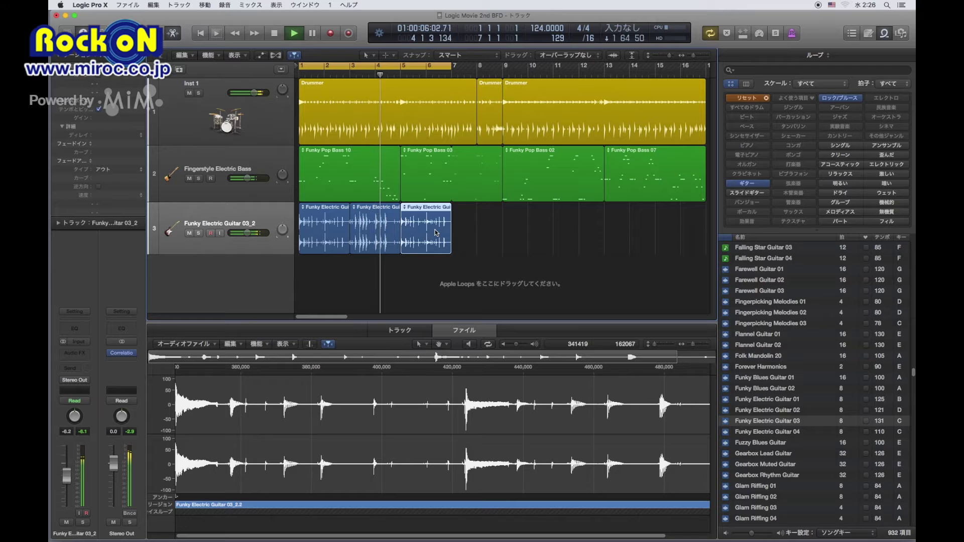
drag(435, 232, 490, 233)
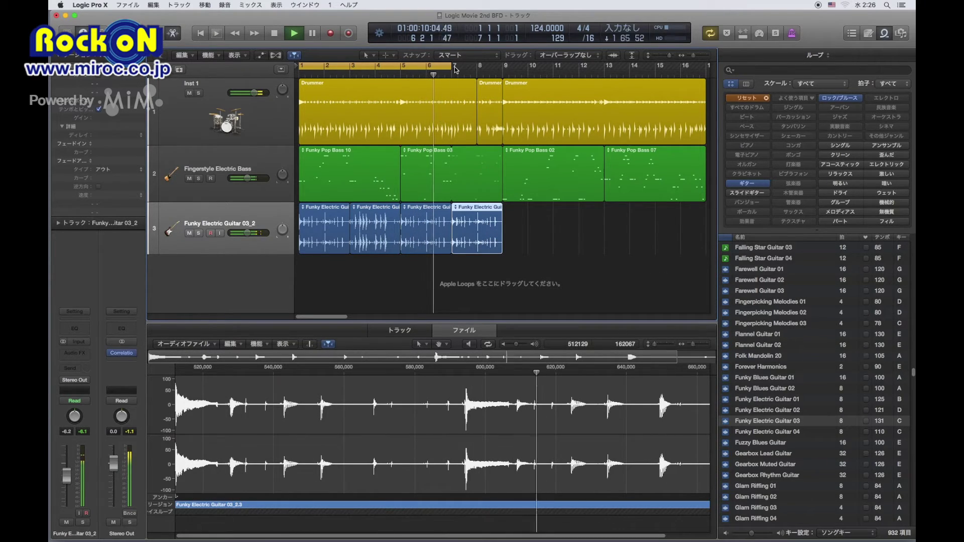
drag(451, 67, 502, 67)
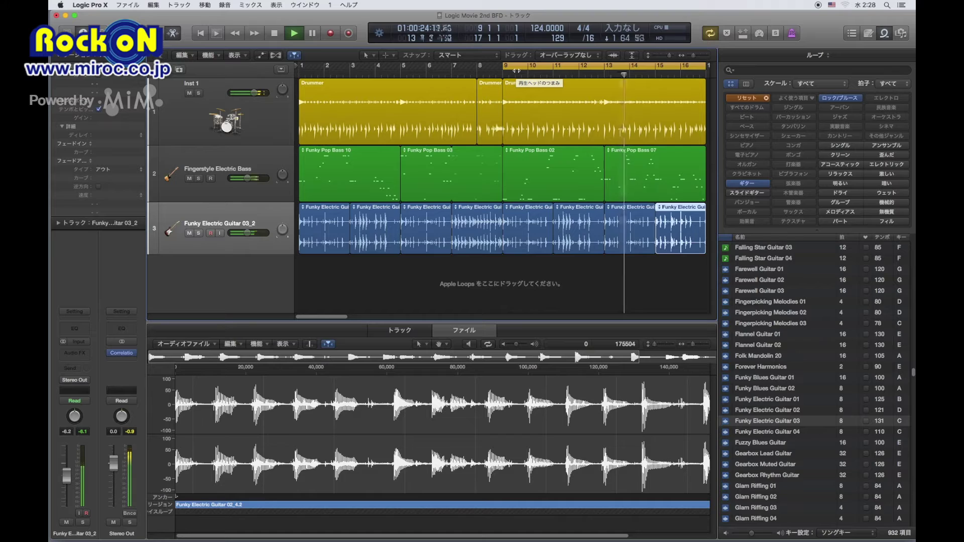
Stop playback, move the cycle range back to bar 1 and extend it to bar 17 to cover all regions
key(space)
drag(514, 66, 311, 66)
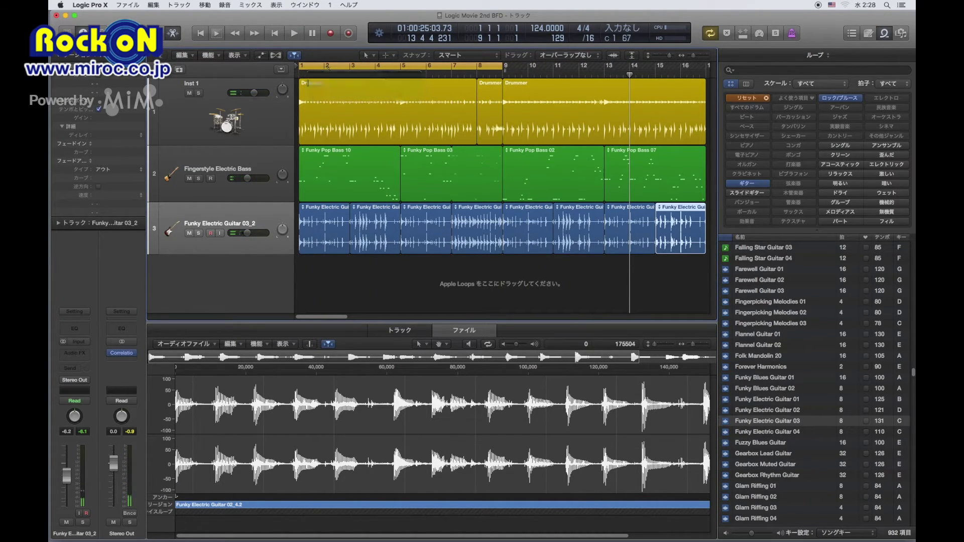
drag(502, 66, 707, 96)
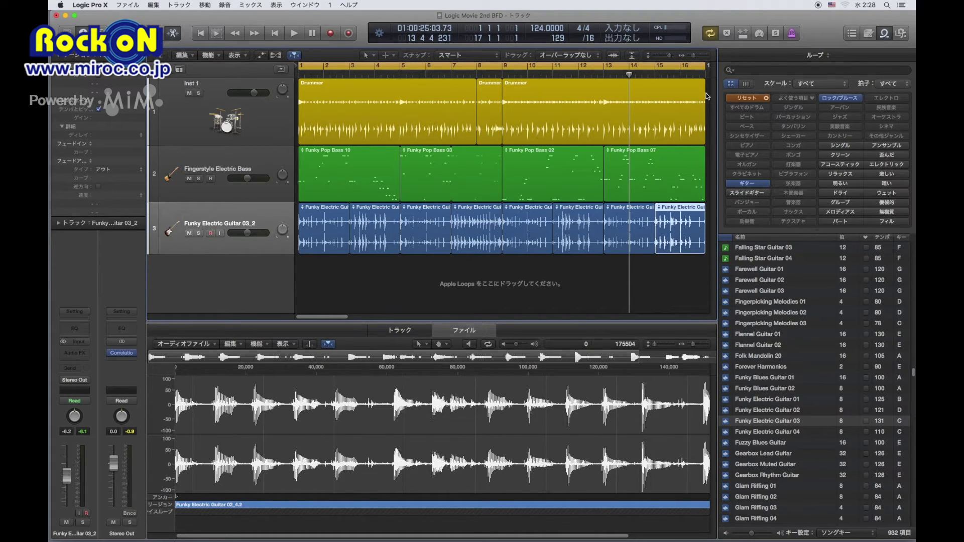